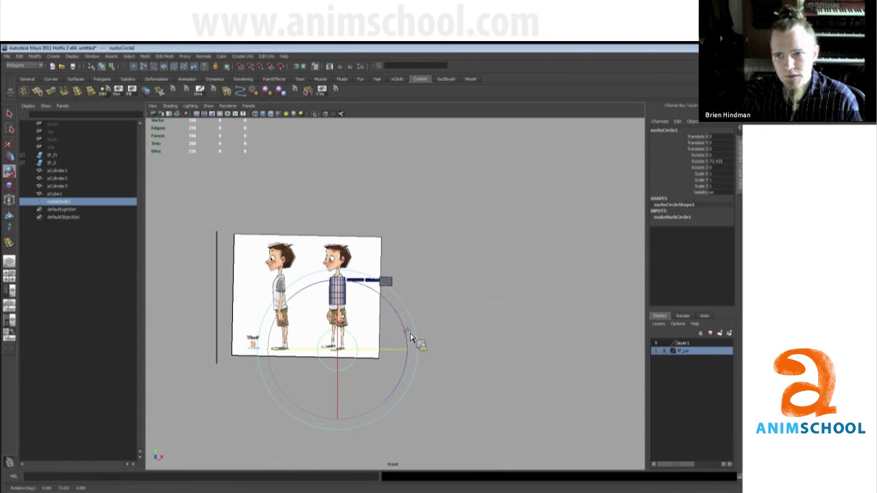
# Step: Set the circle's Y rotation to 90 degrees
pyautogui.keyDown('alt'); pyautogui.moveTo(407, 330); pyautogui.dragTo(464, 344, button='right'); pyautogui.keyUp('alt')
pyautogui.keyDown('alt'); pyautogui.moveTo(491, 337); pyautogui.dragTo(573, 274, button='middle'); pyautogui.keyUp('alt')
pyautogui.click(720, 162)
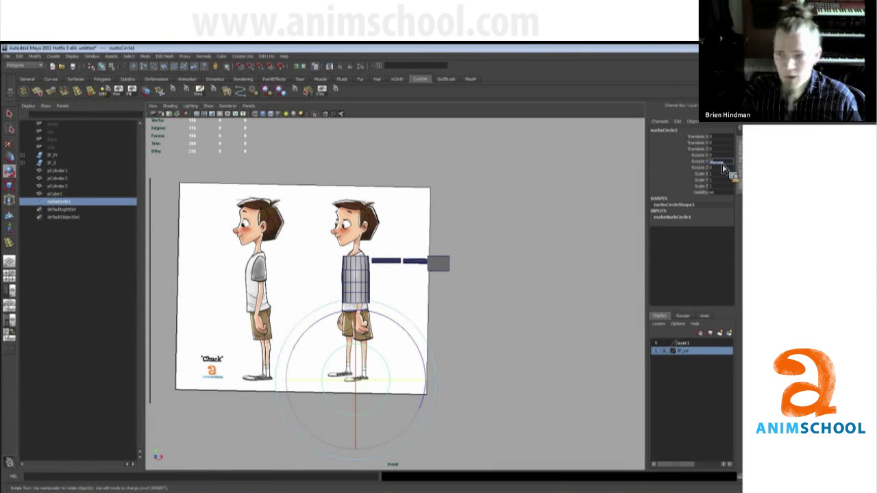
pyautogui.write('0')
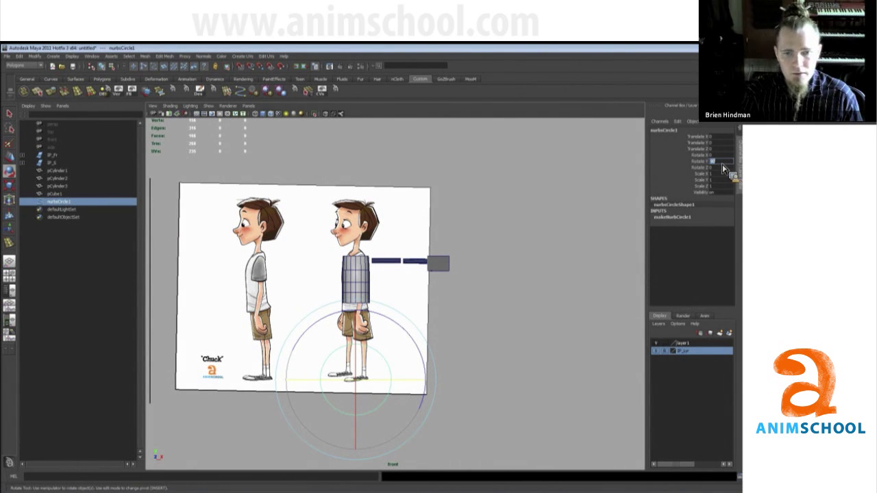
pyautogui.press('Return')
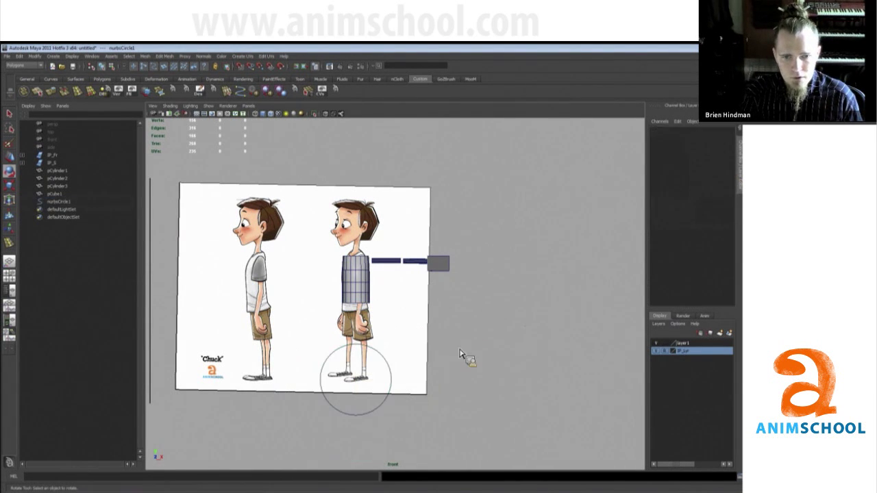
# Step: Scale the circle up uniformly to about 1.94 and move its center to the shoulder area of the torso cylinder
pyautogui.press('r')
pyautogui.moveTo(363, 386); pyautogui.dragTo(373, 265)
pyautogui.press('w')
pyautogui.keyDown('alt'); pyautogui.moveTo(372, 264); pyautogui.dragTo(470, 308, button='right'); pyautogui.keyUp('alt')
pyautogui.keyDown('alt'); pyautogui.moveTo(344, 313); pyautogui.dragTo(349, 358, button='middle'); pyautogui.keyUp('alt')
pyautogui.keyDown('alt'); pyautogui.moveTo(348, 358); pyautogui.dragTo(386, 341, button='right'); pyautogui.keyUp('alt')
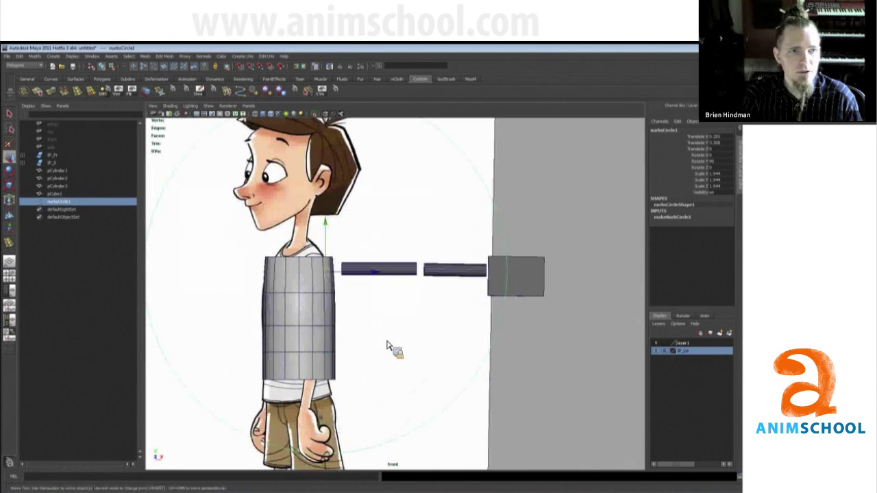
pyautogui.click(54, 56)
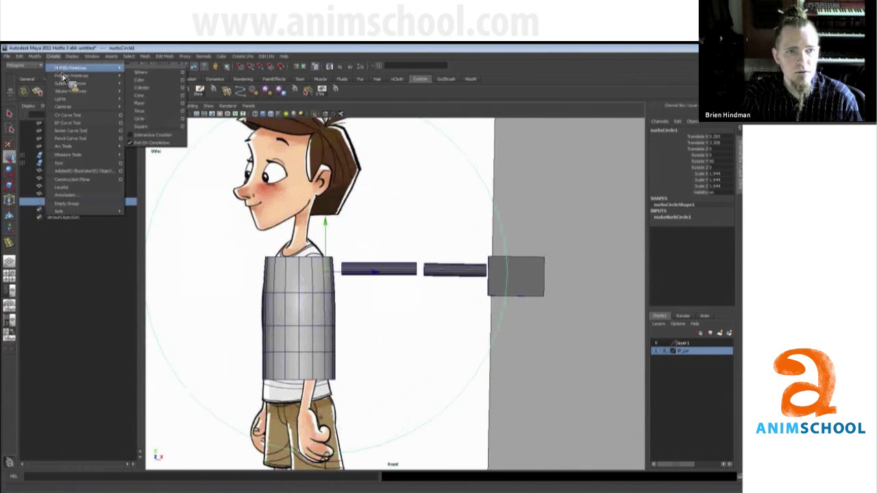
pyautogui.click(552, 211)
pyautogui.click(555, 228)
pyautogui.scroll(-2, 557, 229)
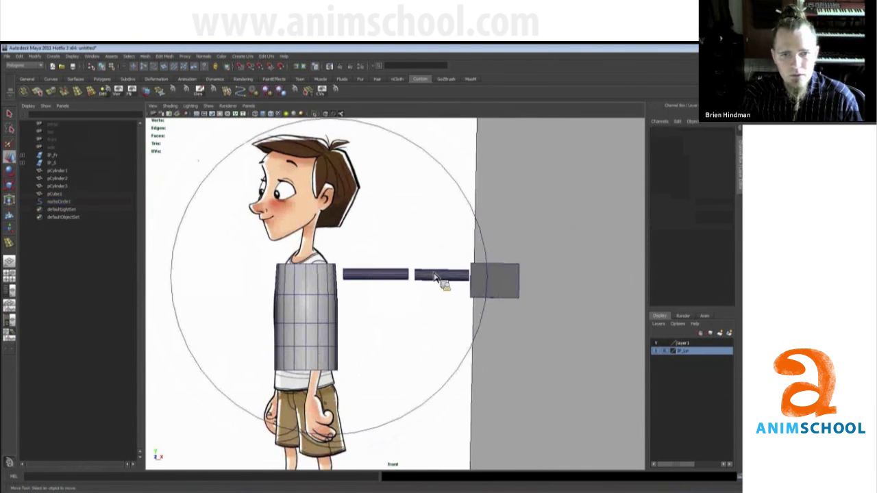
# Step: Nudge the circle's center onto the shoulder and enlarge it uniformly to a scale of about 2.09
pyautogui.click(491, 232)
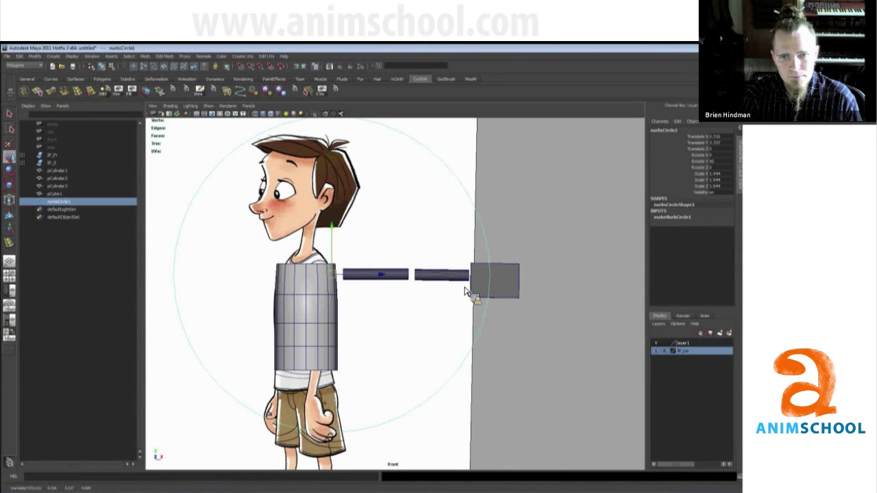
pyautogui.press('r')
pyautogui.moveTo(342, 281); pyautogui.dragTo(385, 279)
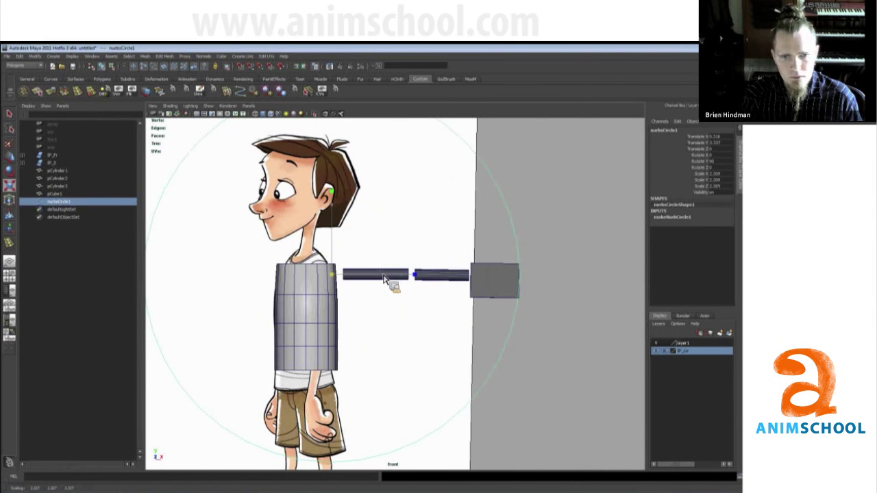
pyautogui.scroll(-1, 423, 288)
pyautogui.keyDown('alt'); pyautogui.moveTo(345, 321); pyautogui.dragTo(348, 299, button='middle'); pyautogui.keyUp('alt')
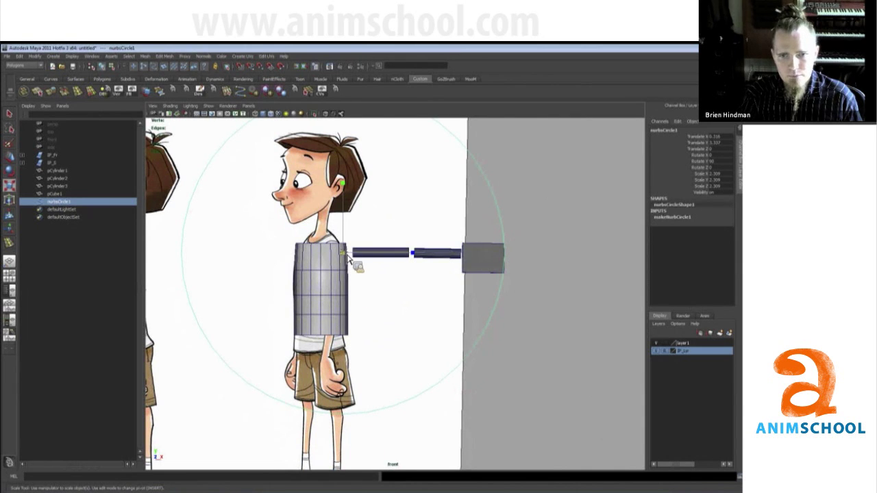
pyautogui.moveTo(333, 260); pyautogui.dragTo(321, 258, button='middle')
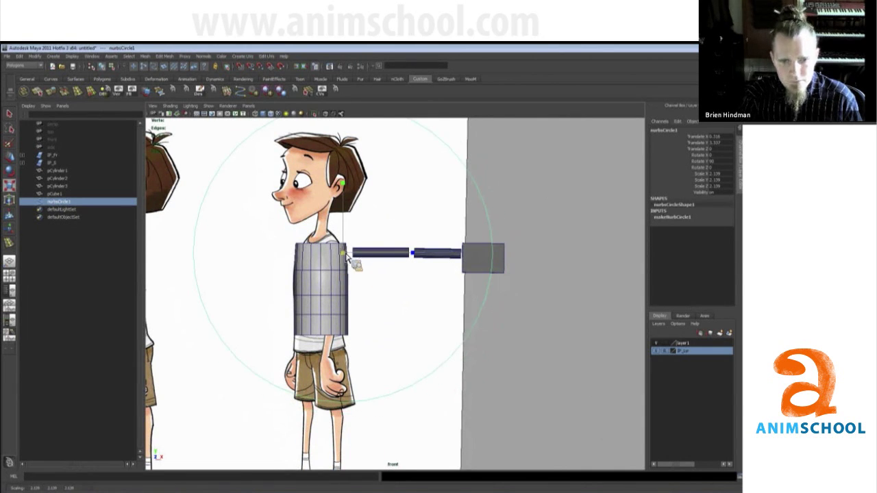
pyautogui.moveTo(350, 253); pyautogui.dragTo(341, 401)
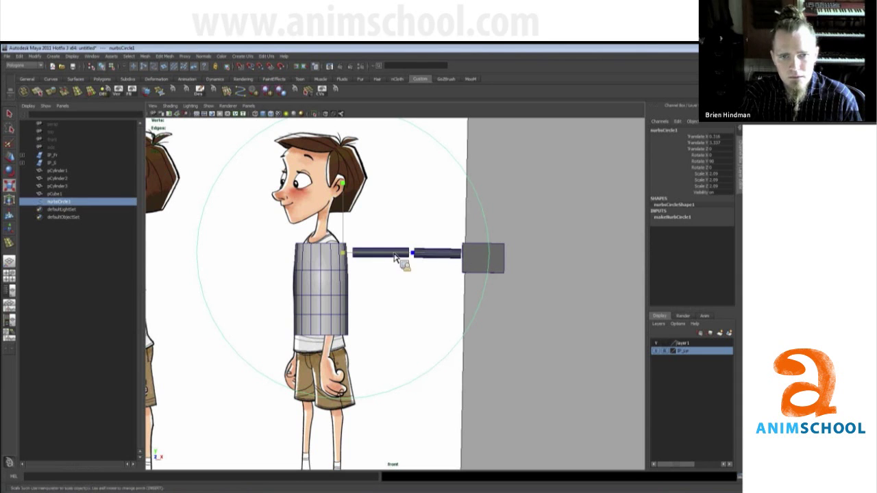
# Step: Move the two arm cylinders and the hand cube together until the upper arm meets the torso cylinder
pyautogui.moveTo(391, 251); pyautogui.dragTo(392, 252)
pyautogui.press('w')
pyautogui.moveTo(324, 251); pyautogui.dragTo(317, 251)
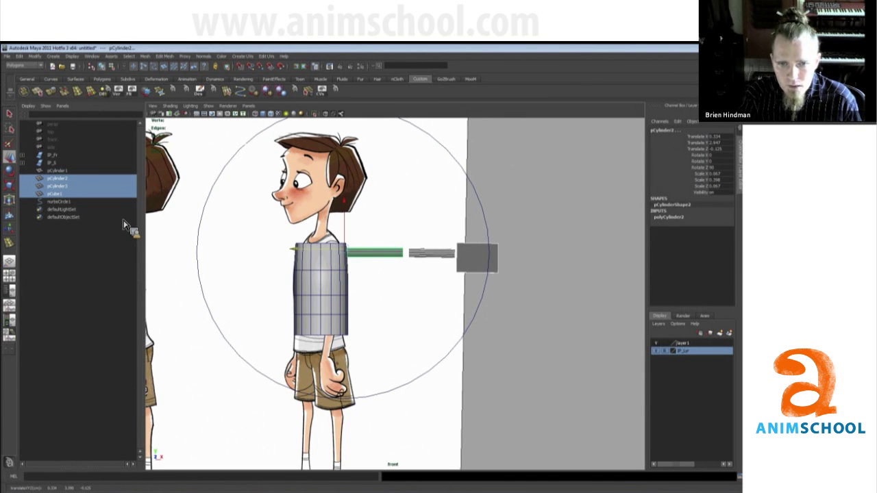
# Step: Group the two arm cylinders and the hand cube
pyautogui.click(430, 255)
pyautogui.press('w')
pyautogui.hotkey('ctrl', 'z')
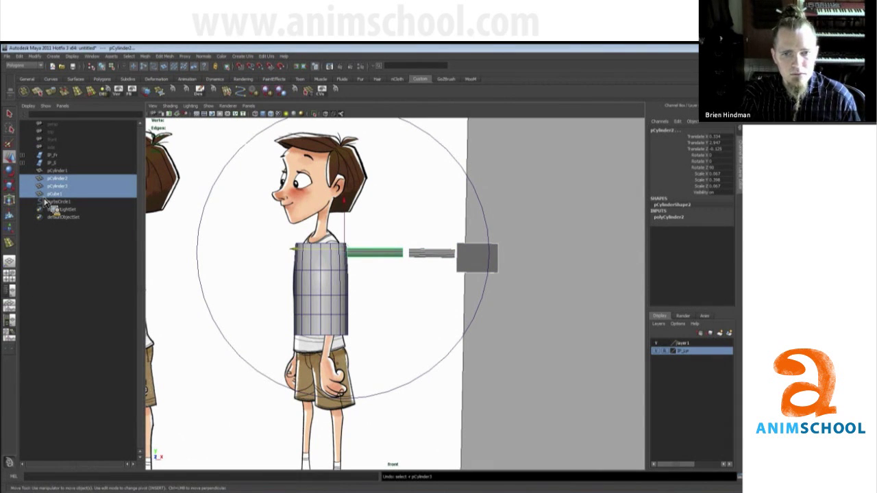
pyautogui.hotkey('ctrl', 'g')
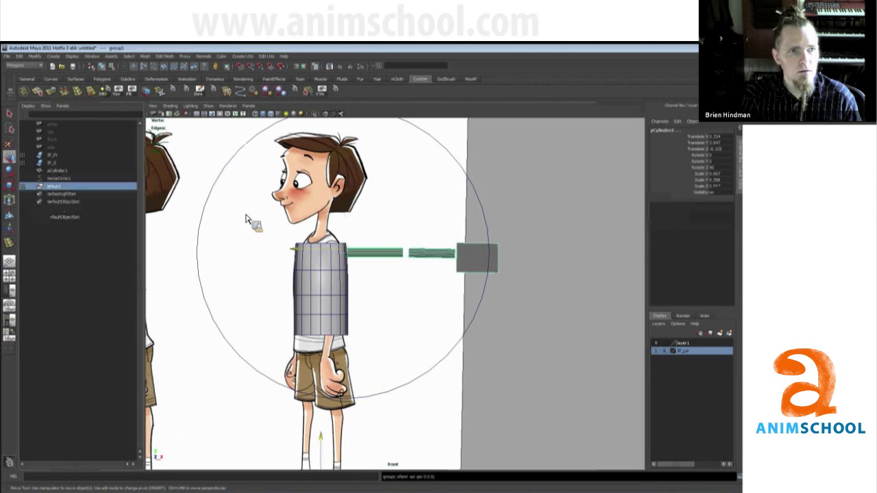
# Step: Center the arm group's pivot and move it to the shoulder end of the upper-arm cylinder
pyautogui.click(38, 58)
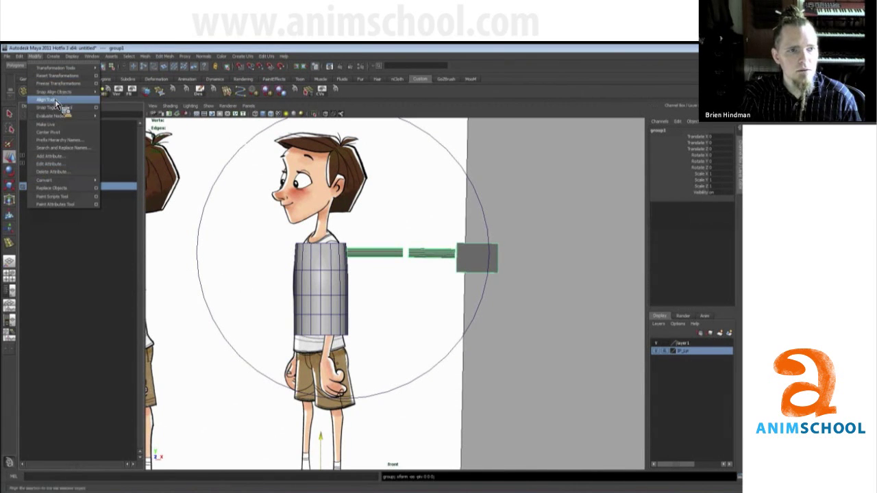
pyautogui.click(52, 132)
pyautogui.press('Insert')
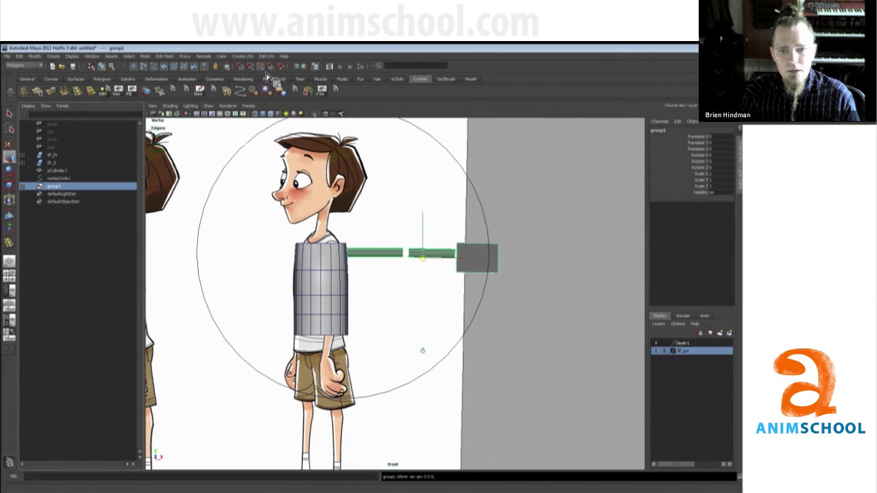
pyautogui.press('Insert')
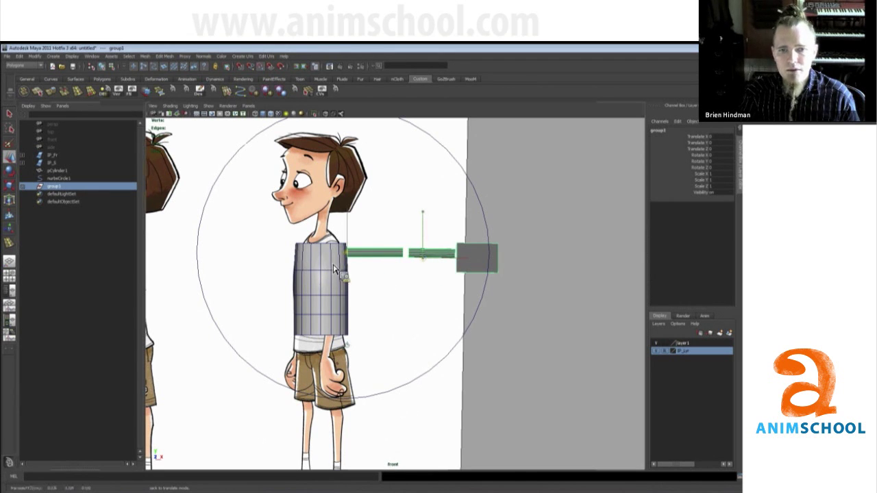
pyautogui.moveTo(410, 258); pyautogui.dragTo(351, 256)
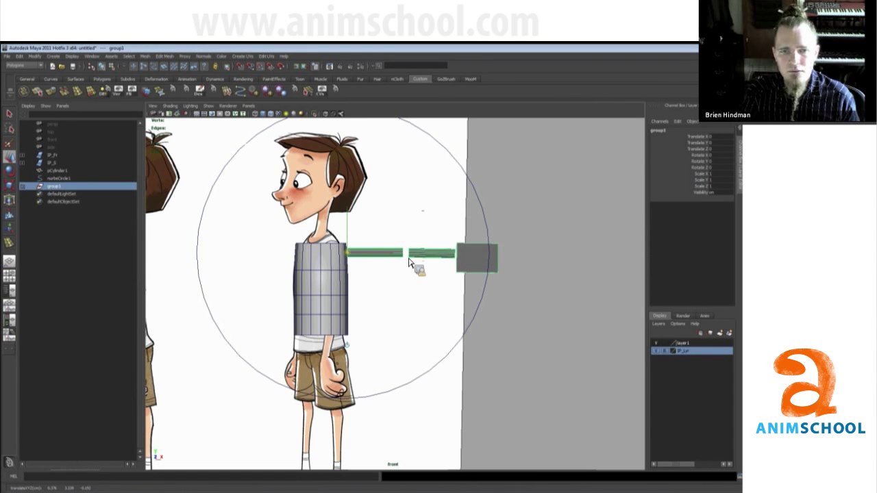
pyautogui.keyDown('alt'); pyautogui.moveTo(287, 260); pyautogui.dragTo(480, 268, button='right'); pyautogui.keyUp('alt')
pyautogui.keyDown('alt'); pyautogui.moveTo(255, 237); pyautogui.dragTo(320, 296, button='middle'); pyautogui.keyUp('alt')
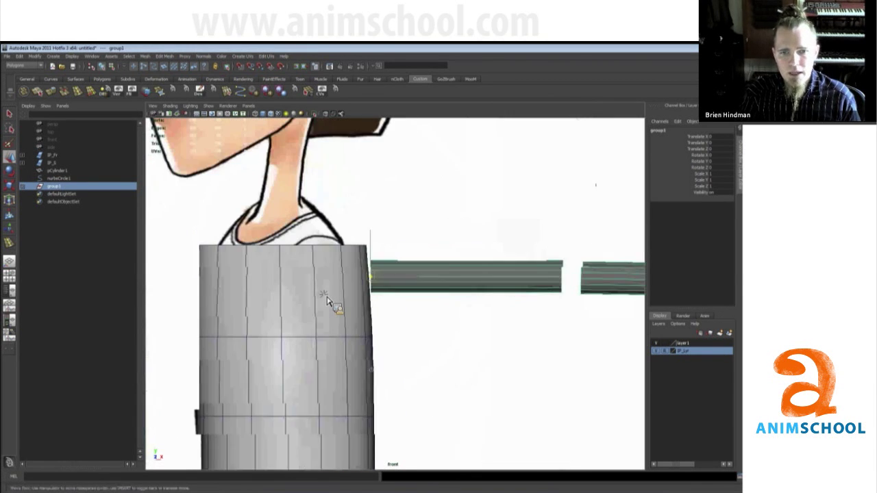
pyautogui.scroll(-8, 411, 293)
pyautogui.keyDown('alt'); pyautogui.moveTo(414, 296); pyautogui.dragTo(375, 295, button='middle'); pyautogui.keyUp('alt')
pyautogui.press('Insert')
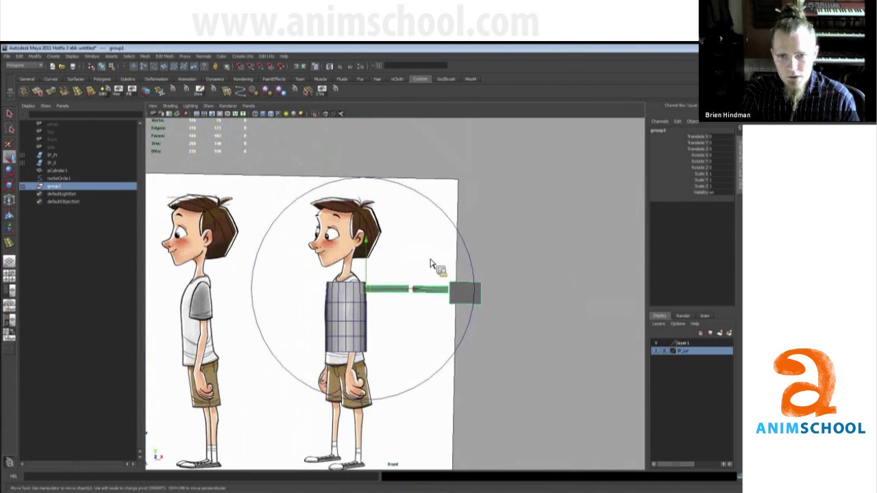
# Step: Rotate the arm group down to about -89.66 degrees in Z and display the front view in X-ray without wireframe on shaded
pyautogui.press('e')
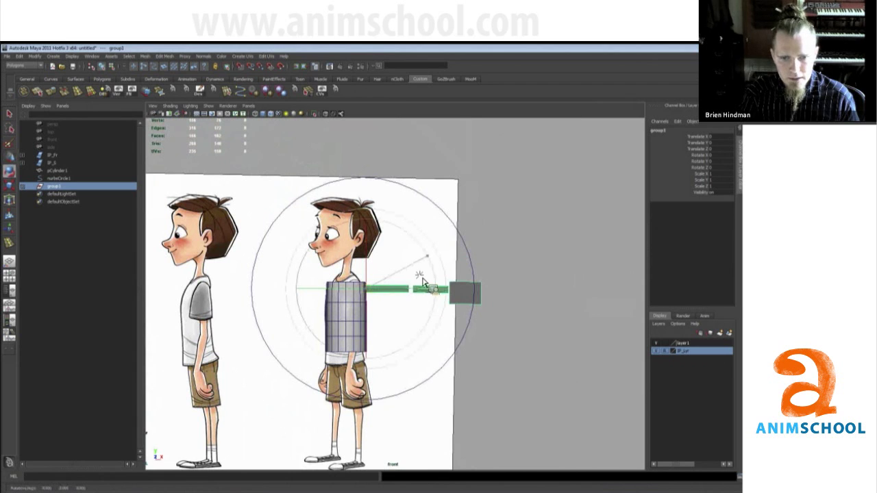
pyautogui.moveTo(425, 279); pyautogui.dragTo(384, 320)
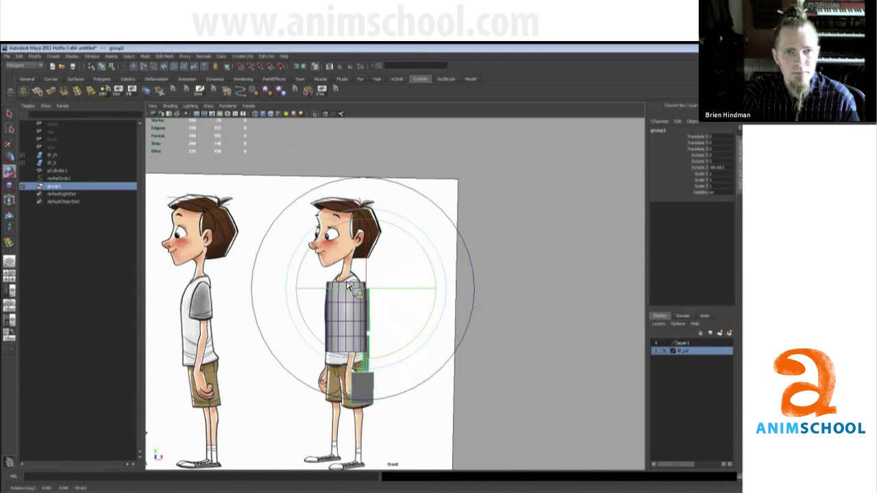
pyautogui.click(271, 115)
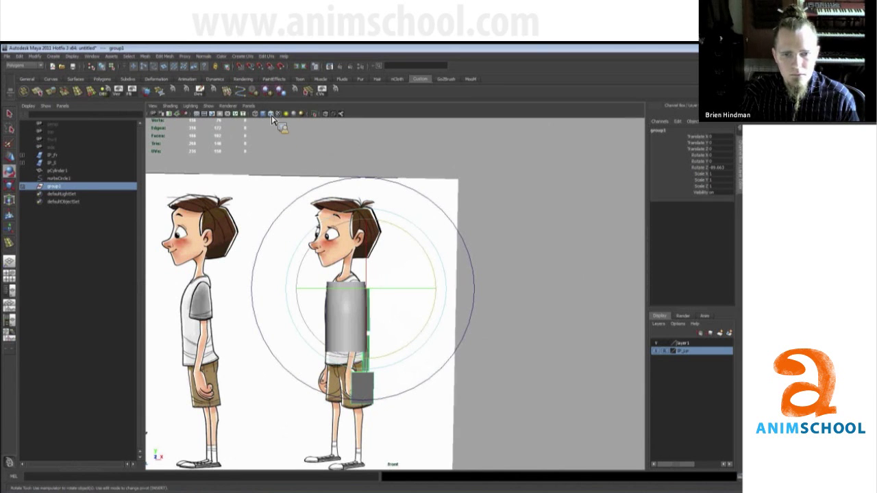
pyautogui.click(325, 114)
# Step: Move the forearm cylinder and the hand cube slightly up toward the upper arm to match the drawn arm
pyautogui.keyDown('alt'); pyautogui.moveTo(294, 267); pyautogui.dragTo(347, 335, button='right'); pyautogui.keyUp('alt')
pyautogui.keyDown('alt'); pyautogui.moveTo(347, 336); pyautogui.dragTo(351, 293, button='middle'); pyautogui.keyUp('alt')
pyautogui.keyDown('alt'); pyautogui.moveTo(351, 293); pyautogui.dragTo(399, 359, button='right'); pyautogui.keyUp('alt')
pyautogui.keyDown('alt'); pyautogui.moveTo(399, 359); pyautogui.dragTo(396, 368, button='middle'); pyautogui.keyUp('alt')
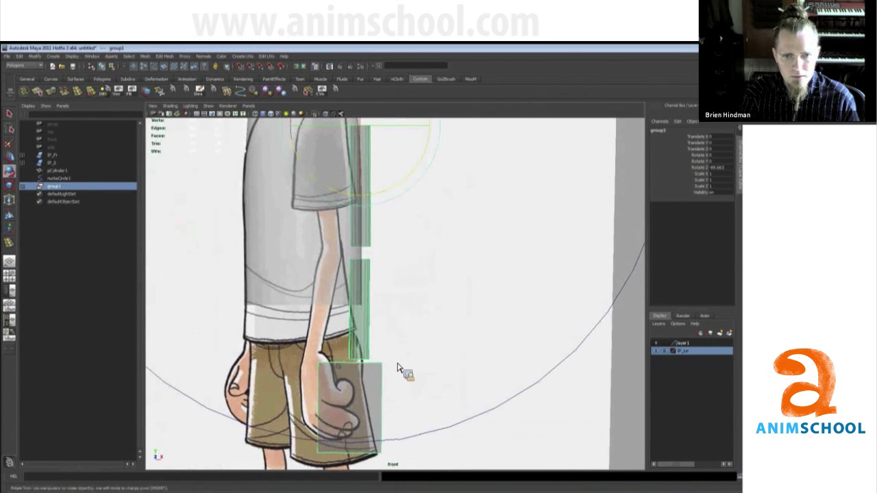
pyautogui.click(374, 325)
pyautogui.click(374, 326)
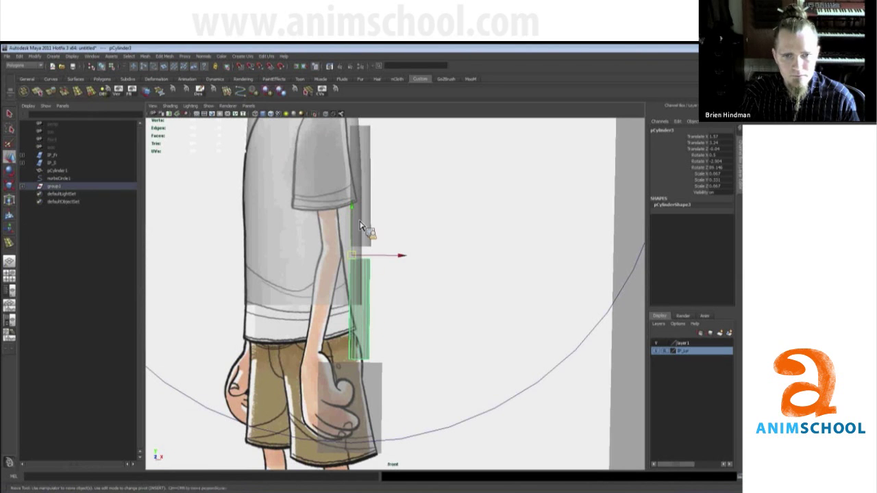
pyautogui.moveTo(361, 226); pyautogui.dragTo(357, 213, button='middle')
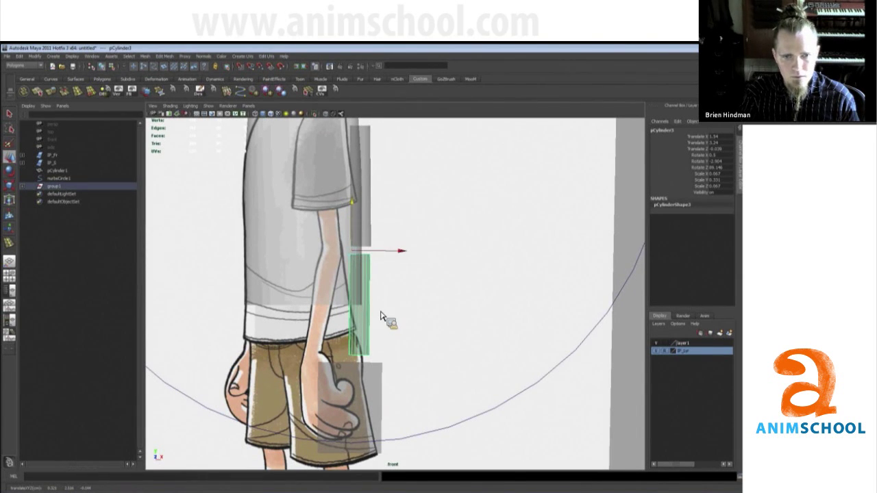
pyautogui.click(381, 376)
pyautogui.moveTo(356, 318); pyautogui.dragTo(356, 304, button='middle')
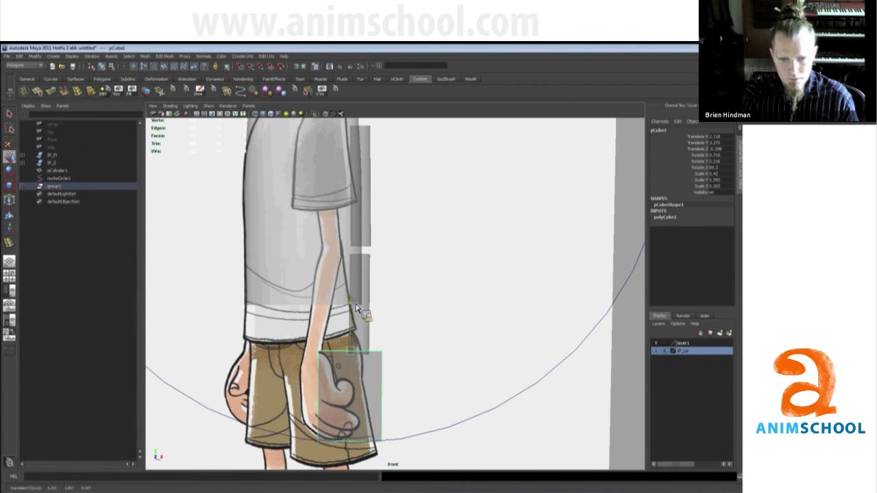
# Step: Shorten the forearm cylinder to a Y scale of about 0.298 so it ends above the hand cube
pyautogui.click(373, 338)
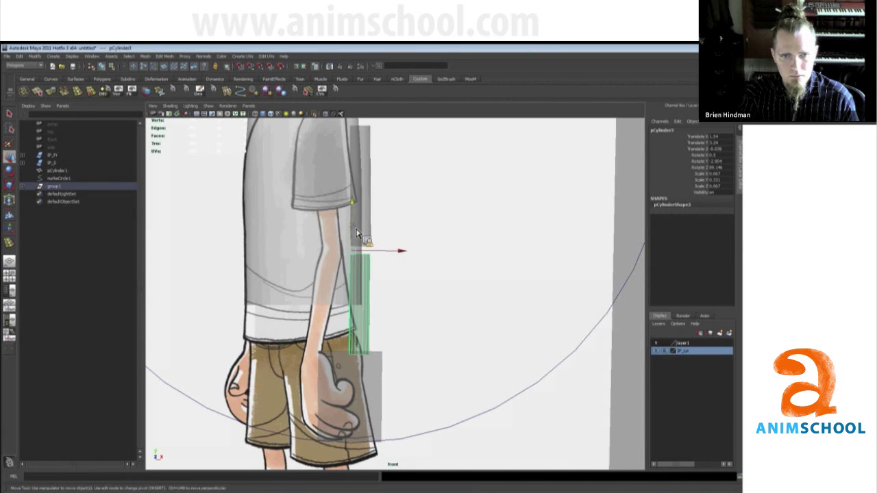
pyautogui.press('r')
pyautogui.moveTo(354, 181); pyautogui.dragTo(357, 193)
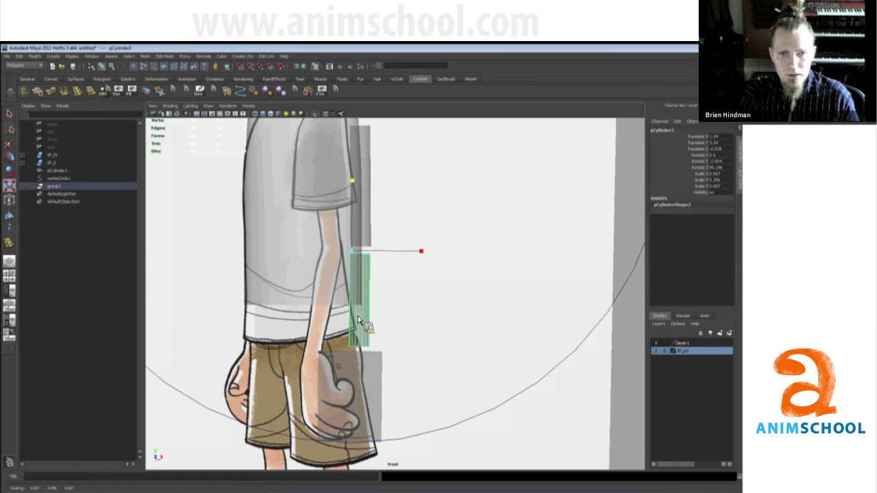
pyautogui.moveTo(355, 183); pyautogui.dragTo(353, 193)
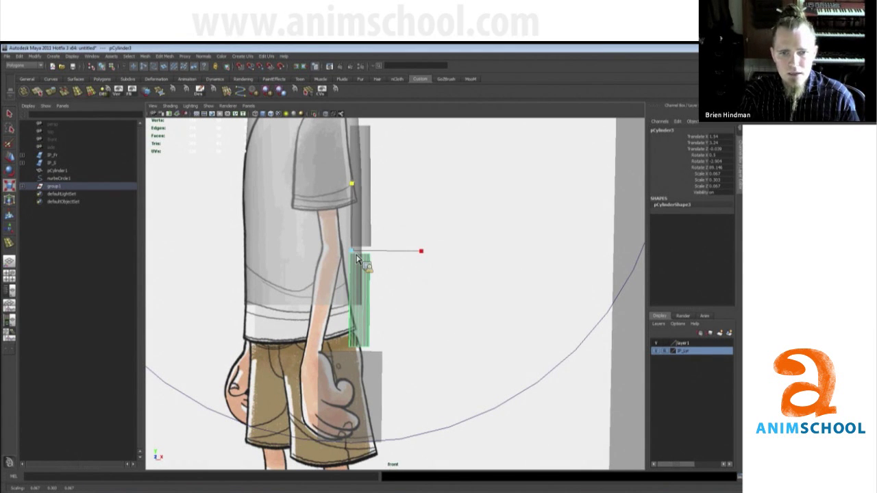
pyautogui.hotkey('ctrl', 'z')
pyautogui.moveTo(354, 182); pyautogui.dragTo(357, 183)
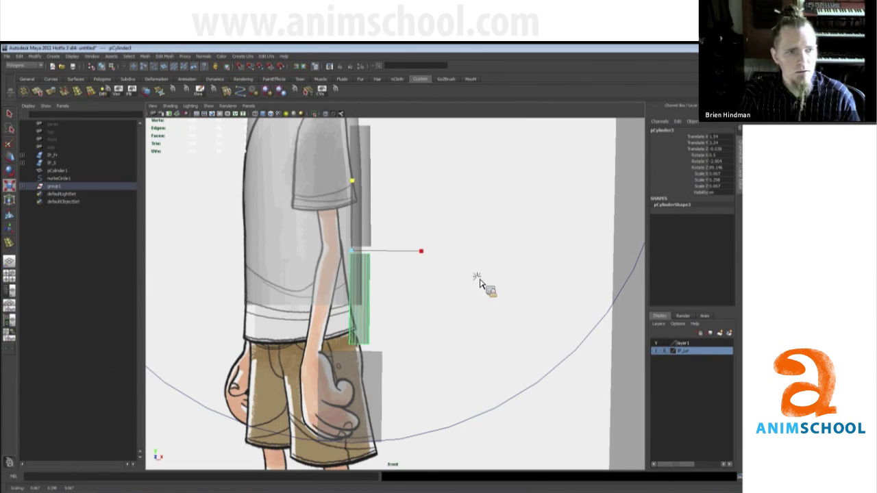
# Step: Set the arm group's Z rotation to 0 to return the arm to its horizontal pose, and clear the selection
pyautogui.click(580, 325)
pyautogui.scroll(-4, 581, 323)
pyautogui.click(65, 186)
pyautogui.press('e')
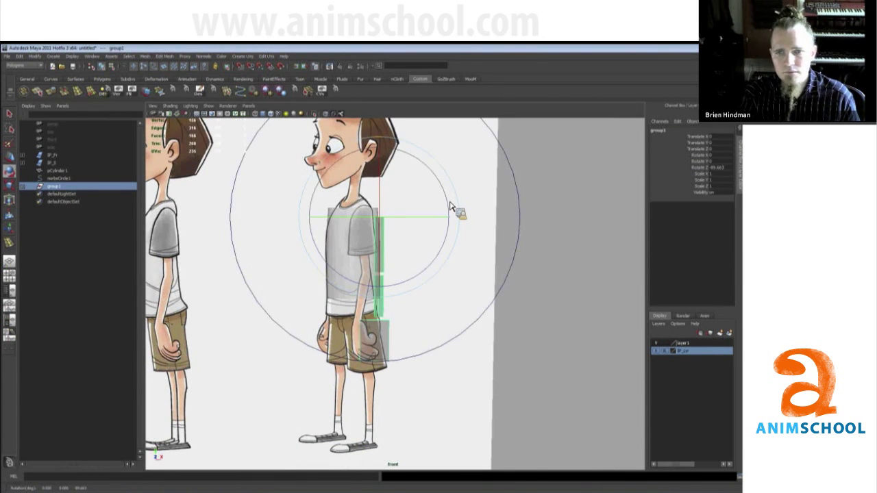
pyautogui.moveTo(450, 202); pyautogui.dragTo(442, 192)
pyautogui.press('z')
pyautogui.click(722, 168)
pyautogui.write('90')
pyautogui.press('Return')
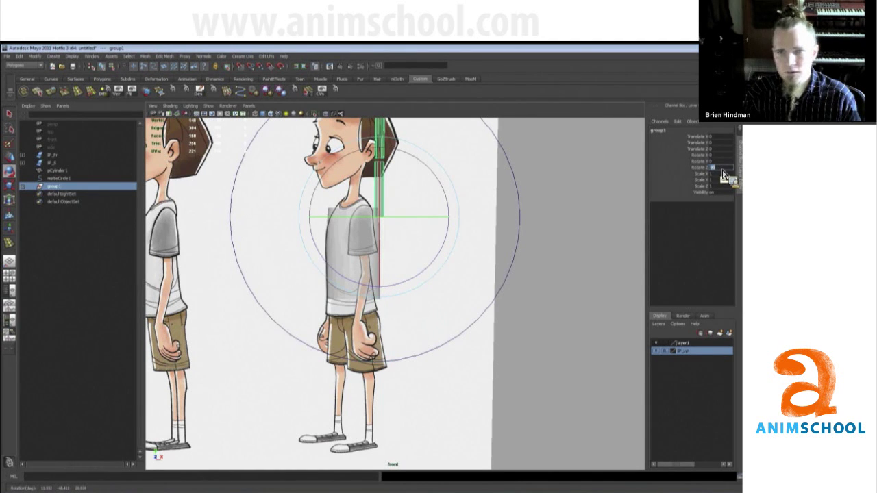
pyautogui.write('90')
pyautogui.press('Return')
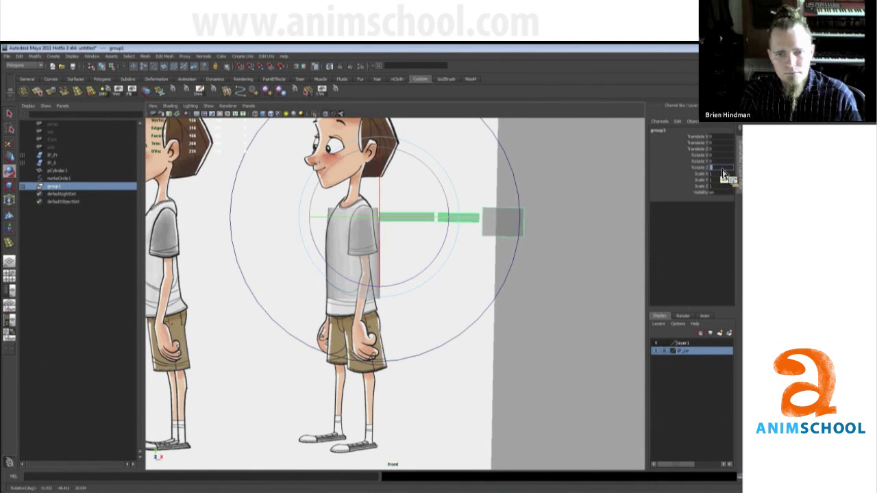
pyautogui.click(571, 286)
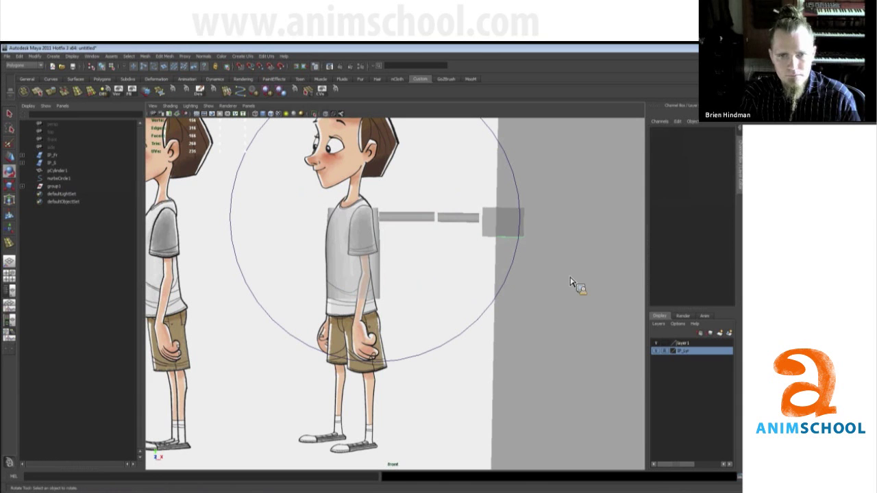
# Step: Examine the horizontal arm blocks against the guide circle and the character drawing in the front view
pyautogui.keyDown('alt'); pyautogui.moveTo(539, 268); pyautogui.dragTo(486, 288, button='middle'); pyautogui.keyUp('alt')
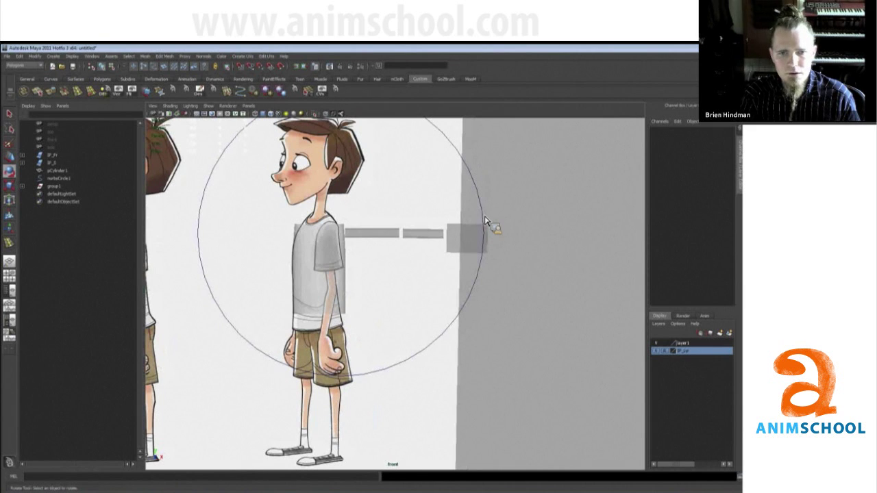
pyautogui.click(328, 218)
pyautogui.moveTo(411, 219); pyautogui.dragTo(364, 282)
pyautogui.hotkey('ctrl', 'z')
pyautogui.click(548, 248)
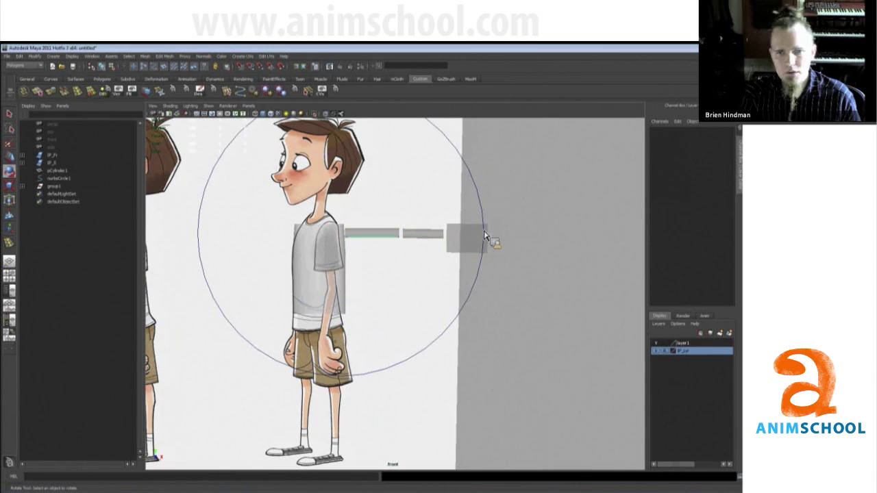
pyautogui.scroll(-4, 448, 248)
pyautogui.scroll(1, 432, 249)
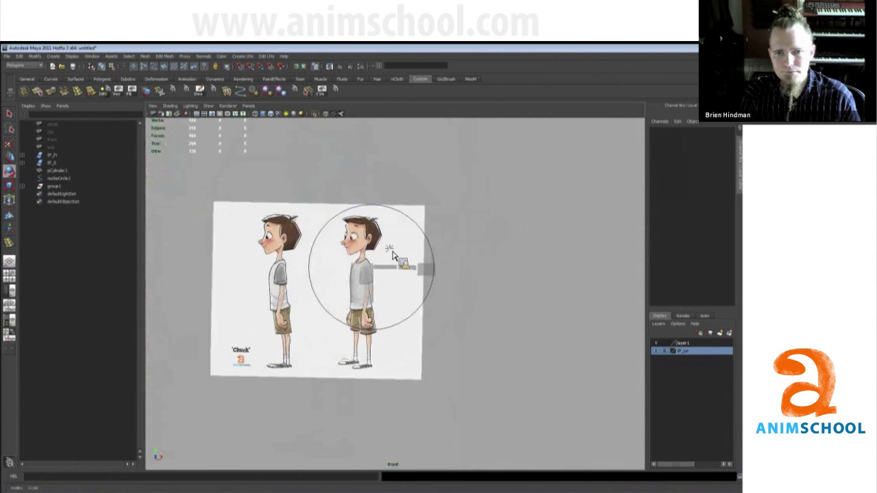
pyautogui.scroll(3, 337, 264)
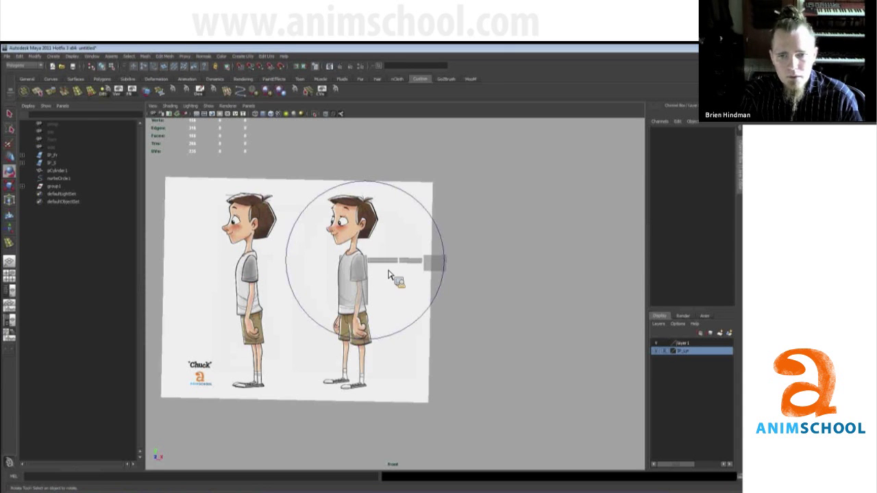
pyautogui.scroll(2, 475, 305)
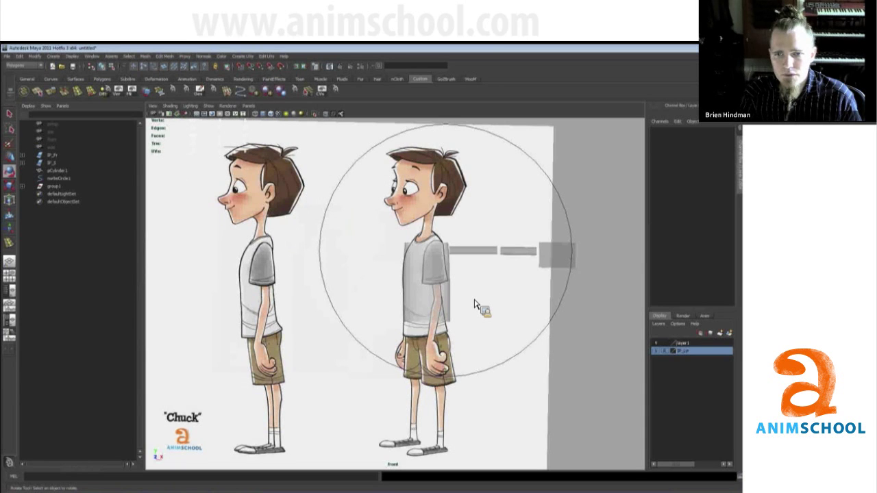
pyautogui.click(561, 257)
pyautogui.click(612, 342)
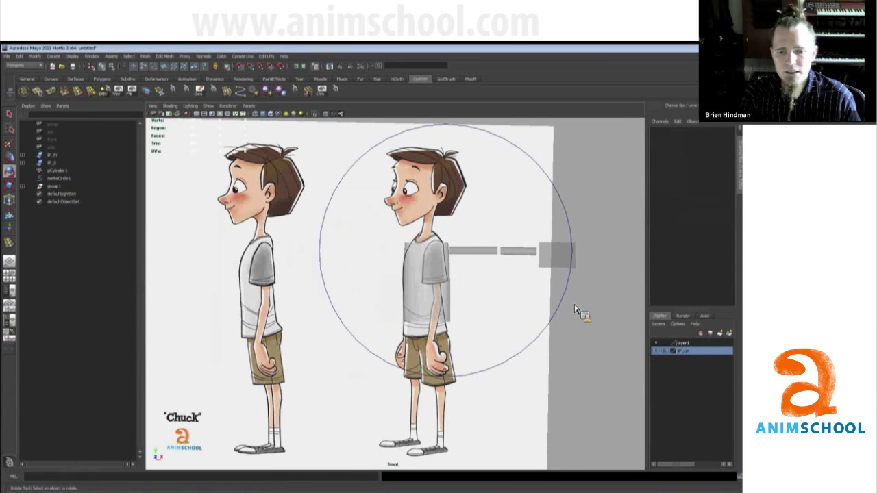
# Step: Switch to the perspective view and examine the arm cylinders and hand cube beside the torso cylinder
pyautogui.press('space')
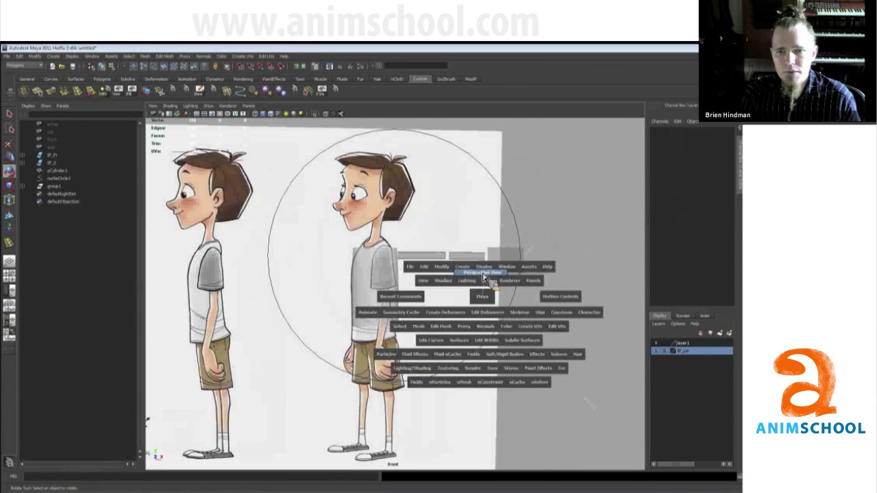
pyautogui.moveTo(476, 293); pyautogui.dragTo(459, 294)
pyautogui.click(484, 283)
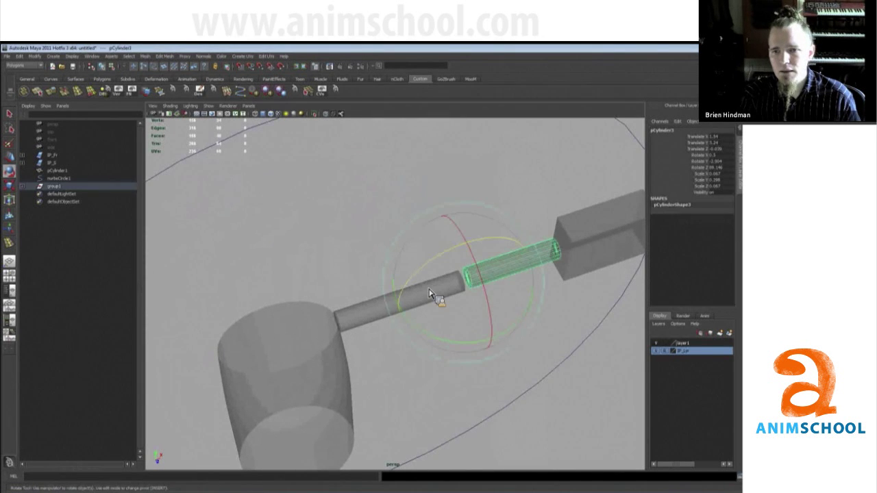
pyautogui.click(435, 296)
pyautogui.click(548, 269)
pyautogui.keyDown('alt'); pyautogui.moveTo(548, 269); pyautogui.dragTo(489, 288); pyautogui.keyUp('alt')
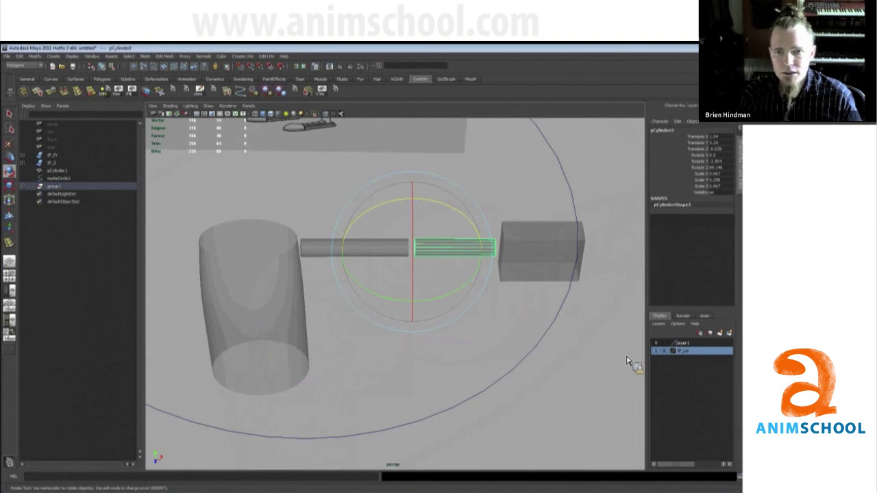
pyautogui.keyDown('alt'); pyautogui.moveTo(523, 357); pyautogui.dragTo(524, 343); pyautogui.keyUp('alt')
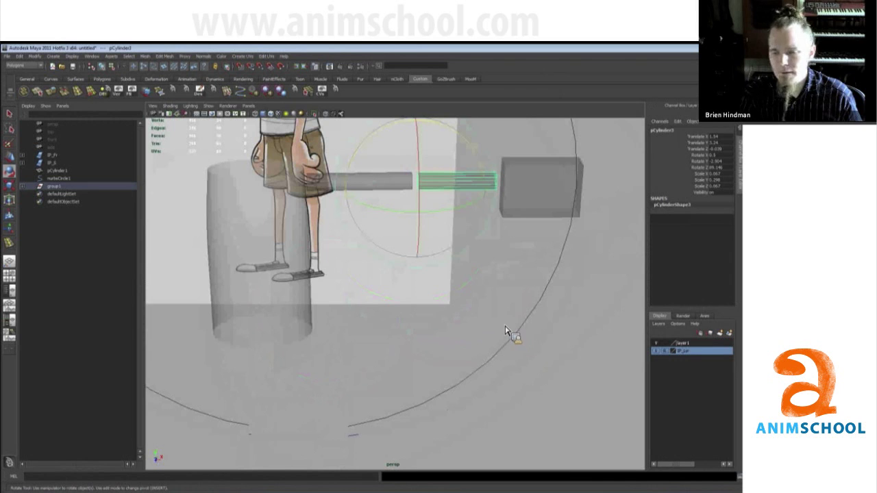
pyautogui.press('[')
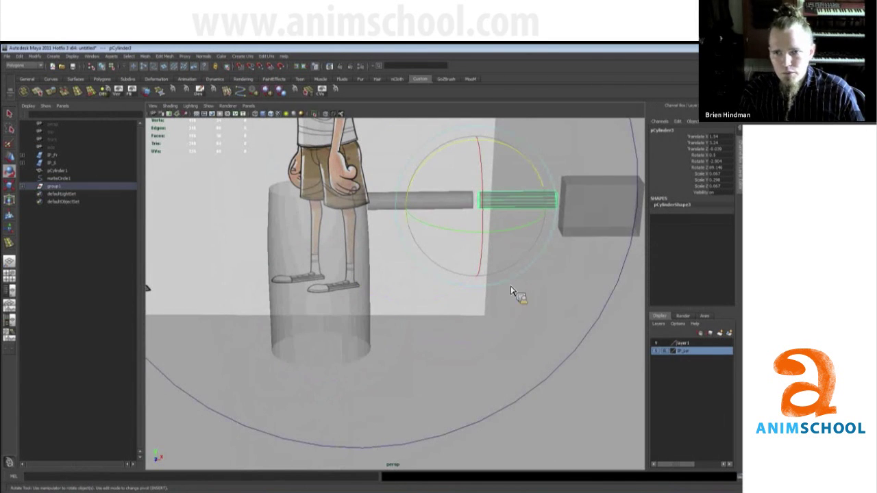
# Step: Put the guide circle on a new display layer named armCircleRef and hide that layer
pyautogui.press('q')
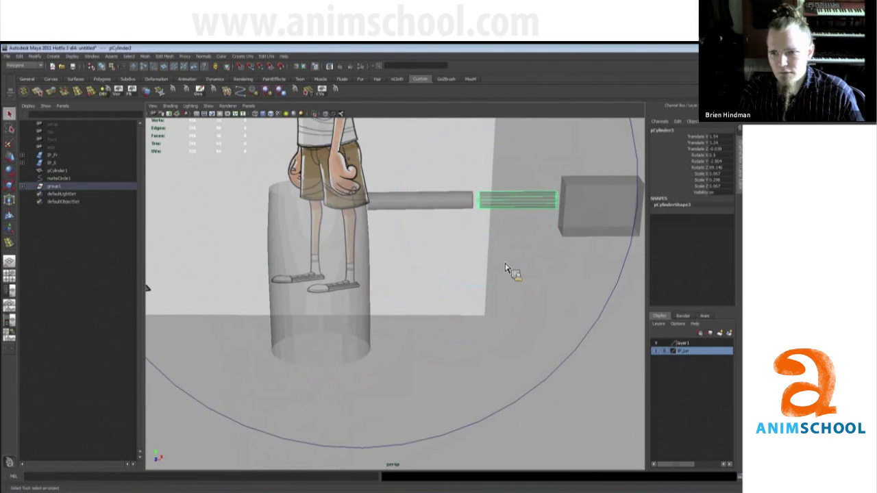
pyautogui.click(617, 320)
pyautogui.click(729, 333)
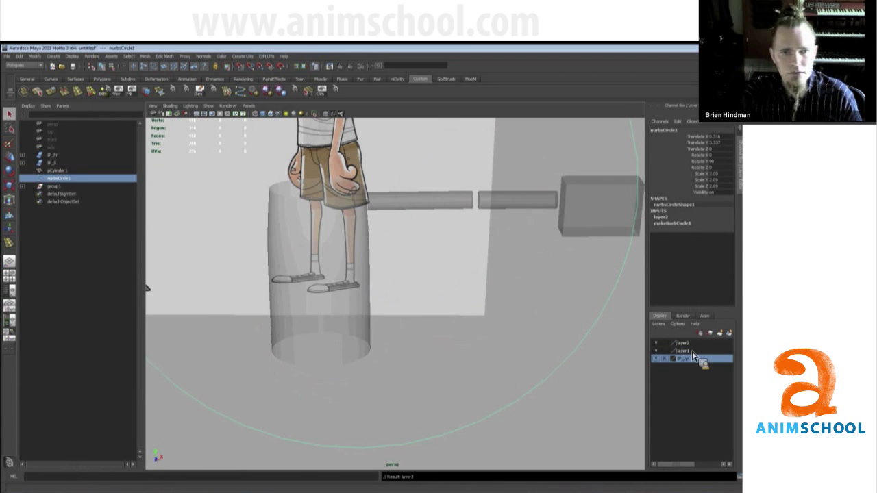
pyautogui.doubleClick(683, 342)
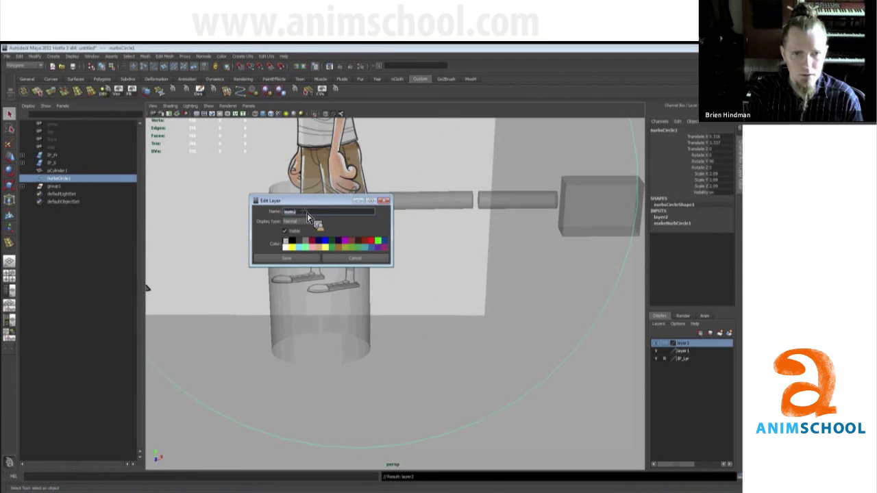
pyautogui.write('cleRef')
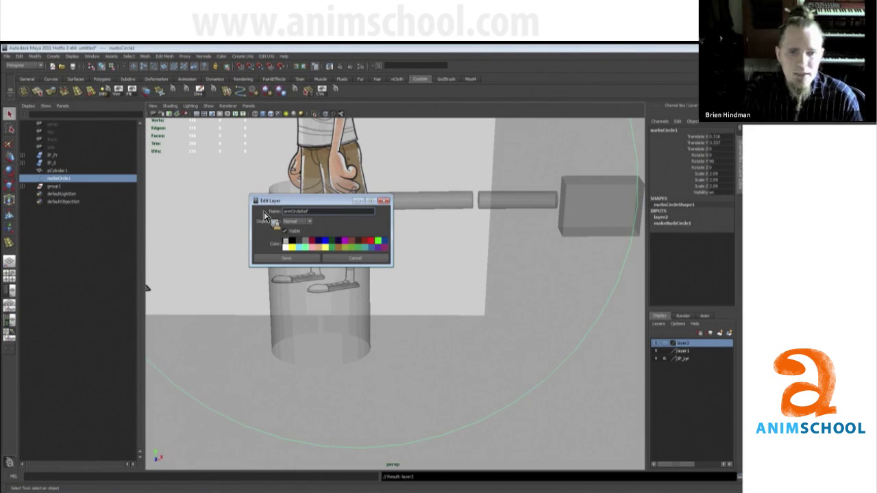
pyautogui.click(284, 258)
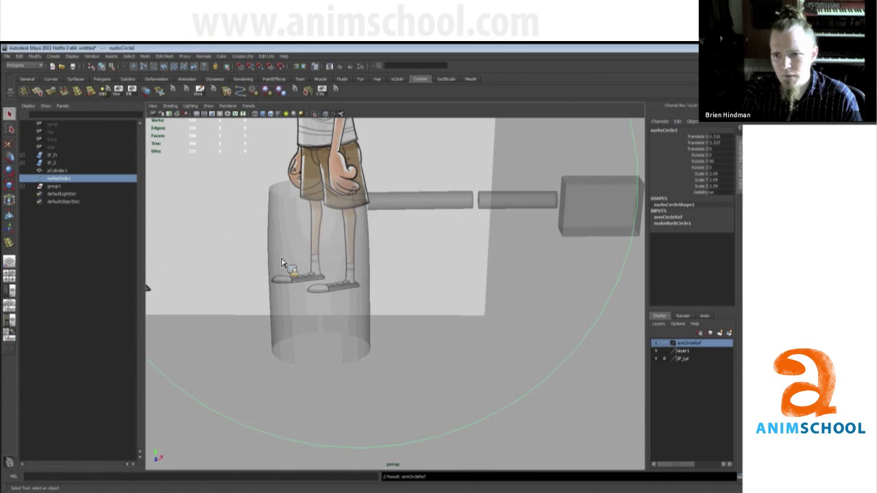
pyautogui.click(657, 342)
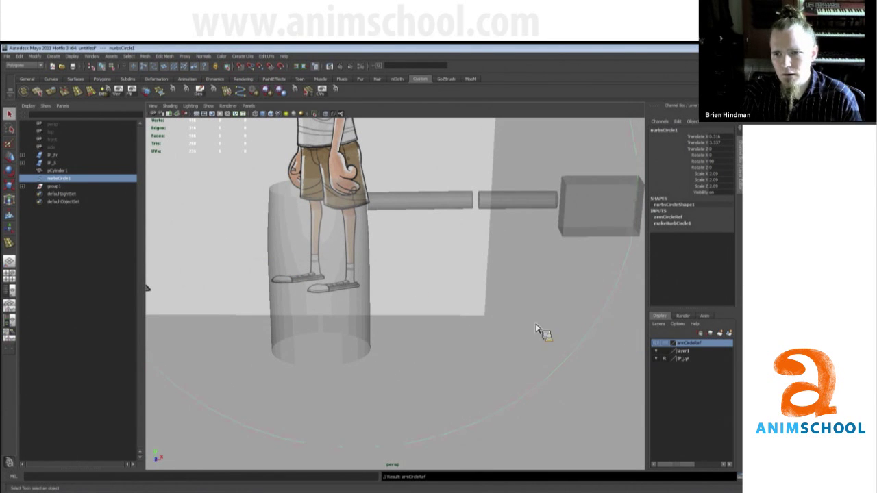
pyautogui.click(729, 335)
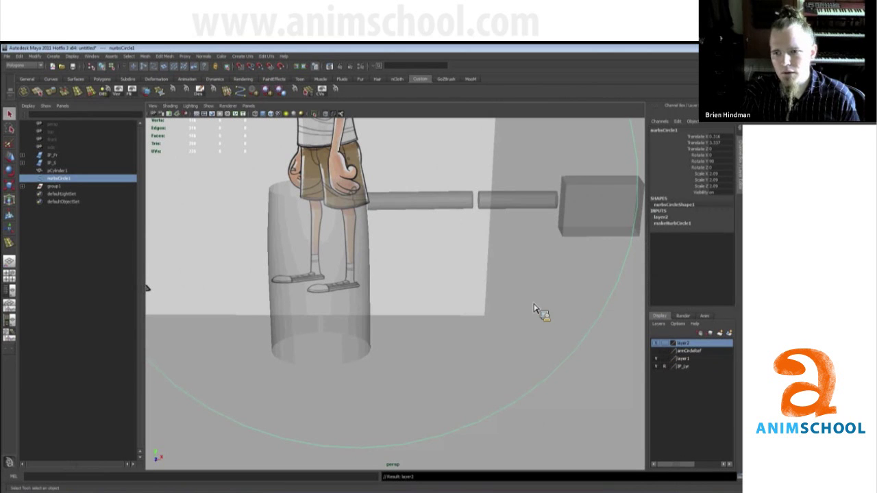
pyautogui.hotkey('ctrl', 'z')
pyautogui.hotkey('ctrl', 'z')
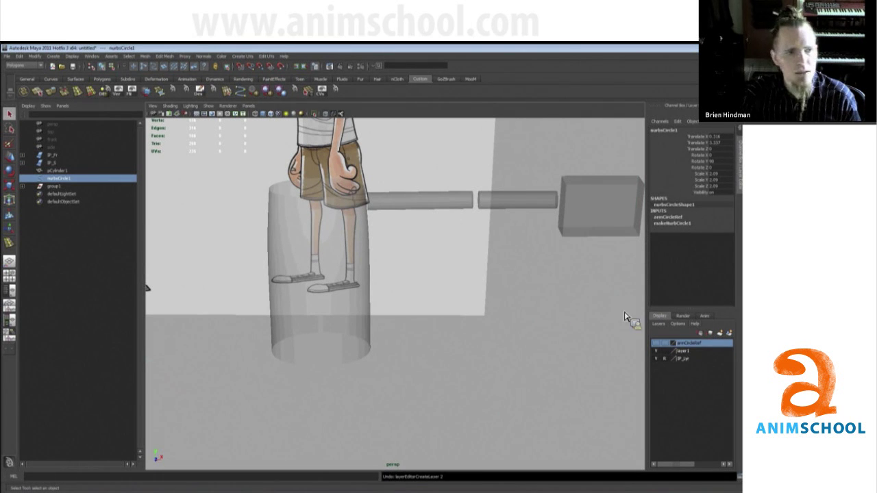
# Step: Rename the arm group to armLength_GRP and assign it to a new display layer named armLength_LYR
pyautogui.doubleClick(59, 185)
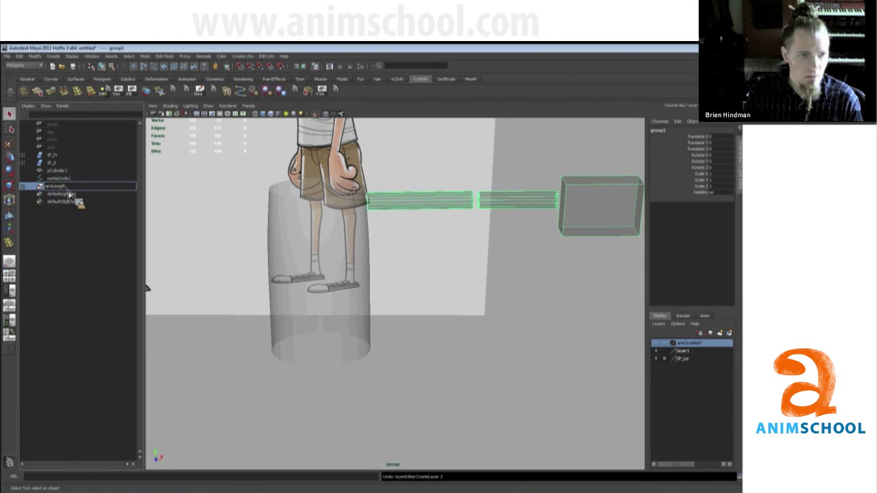
pyautogui.press('Return')
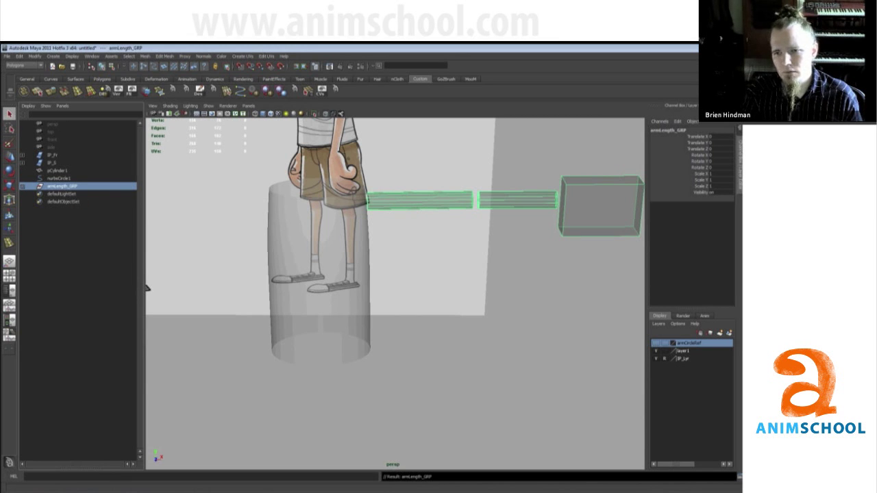
pyautogui.click(730, 335)
pyautogui.moveTo(696, 355); pyautogui.dragTo(689, 349, button='middle')
pyautogui.doubleClick(685, 343)
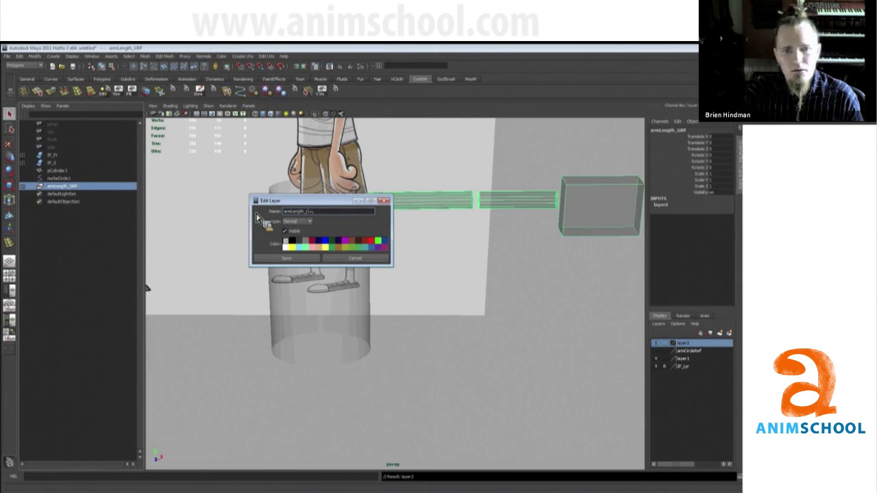
pyautogui.click(309, 259)
# Step: Set the armLength_LYR layer's display type to template and clear the selection
pyautogui.click(664, 342)
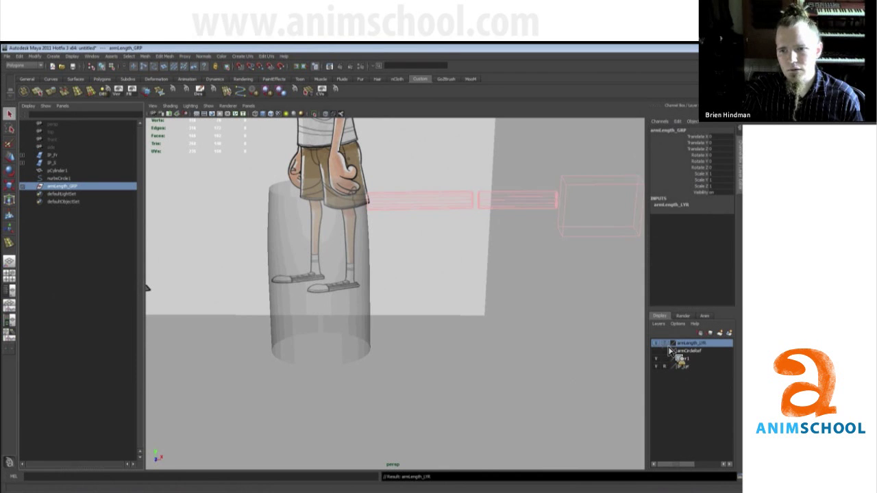
pyautogui.click(664, 342)
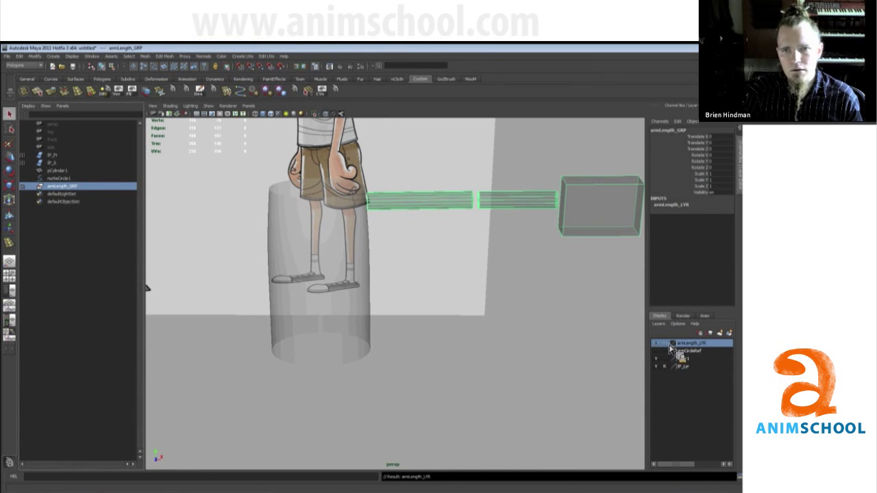
pyautogui.click(664, 343)
pyautogui.click(665, 342)
pyautogui.click(568, 331)
pyautogui.keyDown('alt'); pyautogui.moveTo(568, 332); pyautogui.dragTo(419, 221); pyautogui.keyUp('alt')
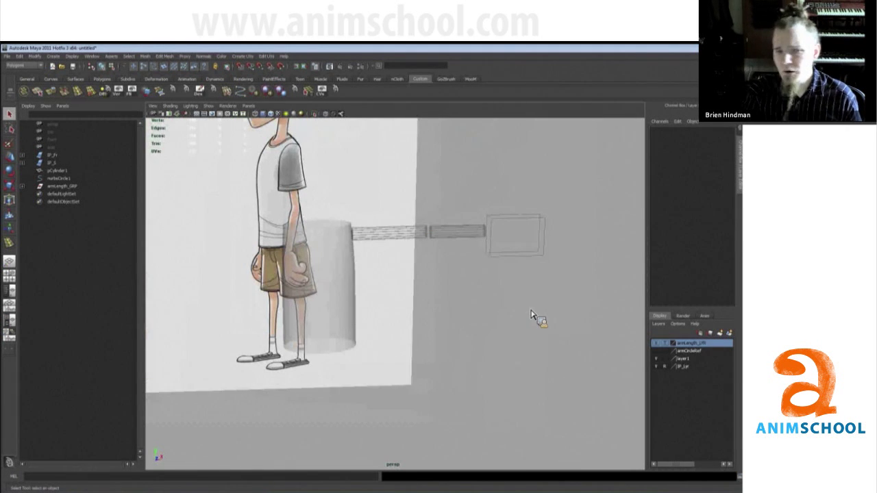